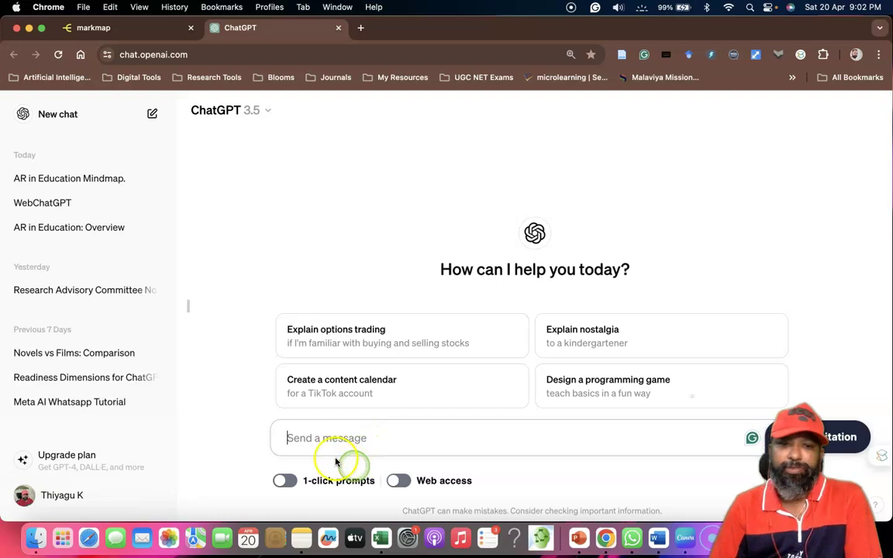
Ask ChatGPT for a mind map on augmented reality in education
click(315, 441)
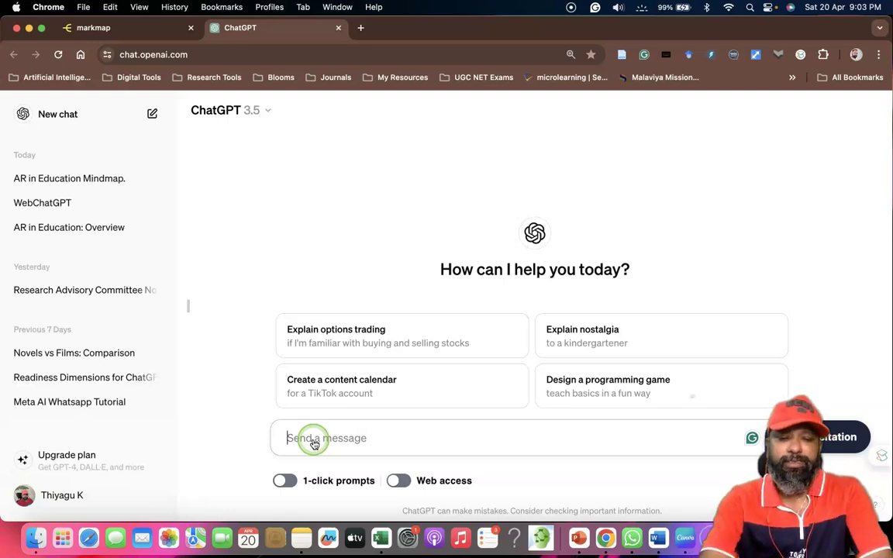
text(Su)
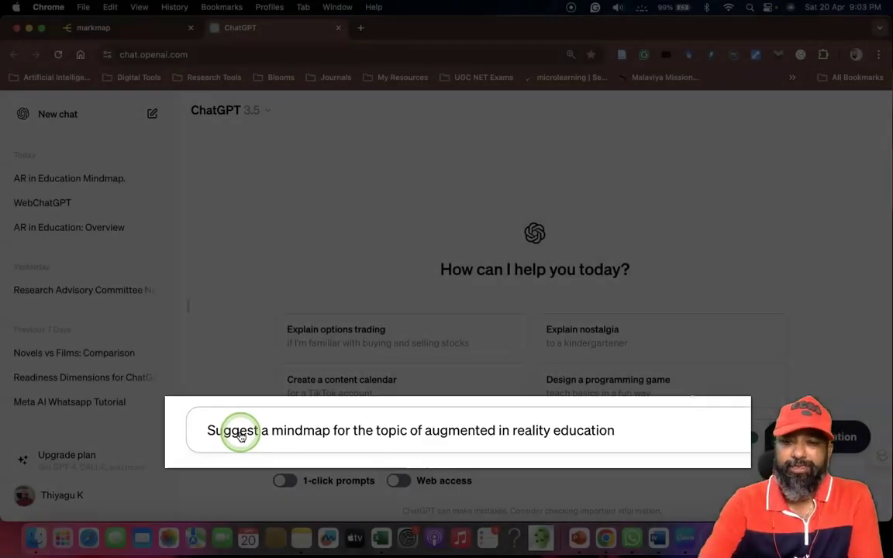
key(Return)
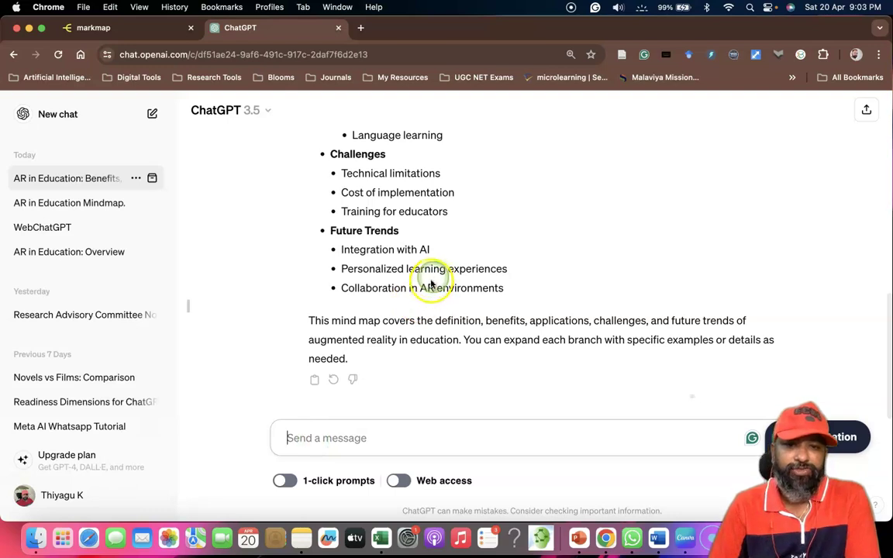
Review the reply's Definition, Benefits, Applications, Challenges and Future Trends branches
scroll(430, 282, up, 3)
scroll(430, 283, up, 5)
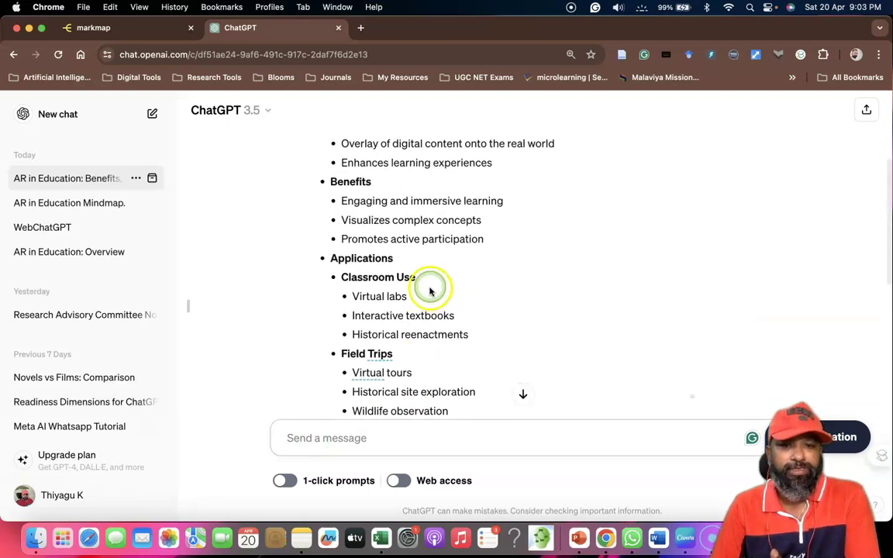
scroll(433, 293, up, 3)
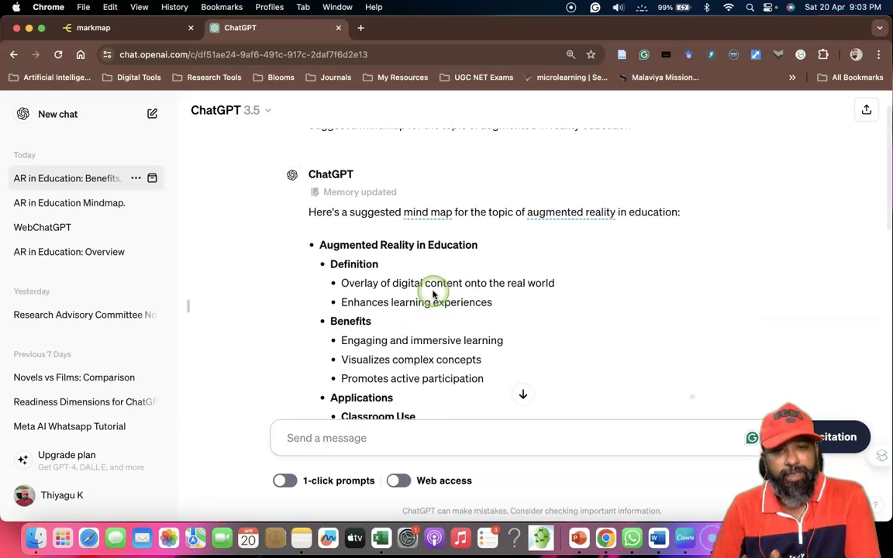
scroll(433, 294, down, 4)
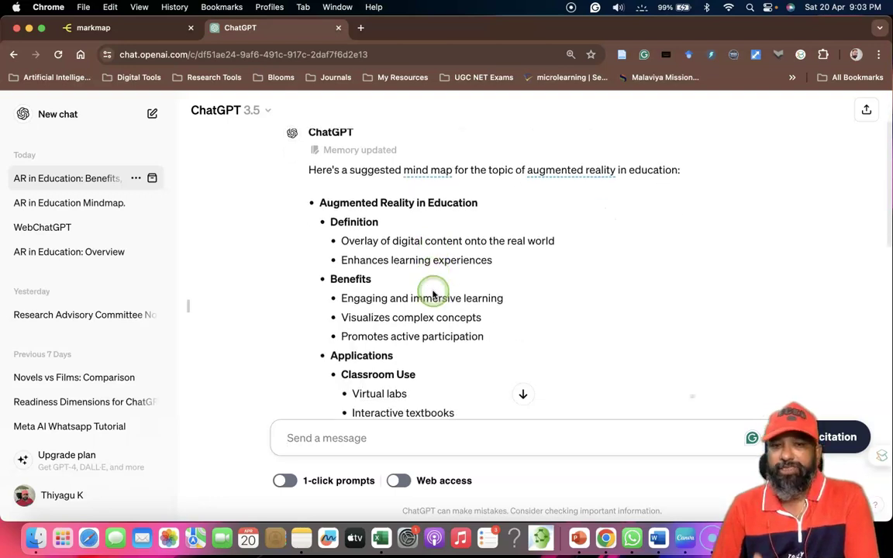
scroll(433, 293, down, 6)
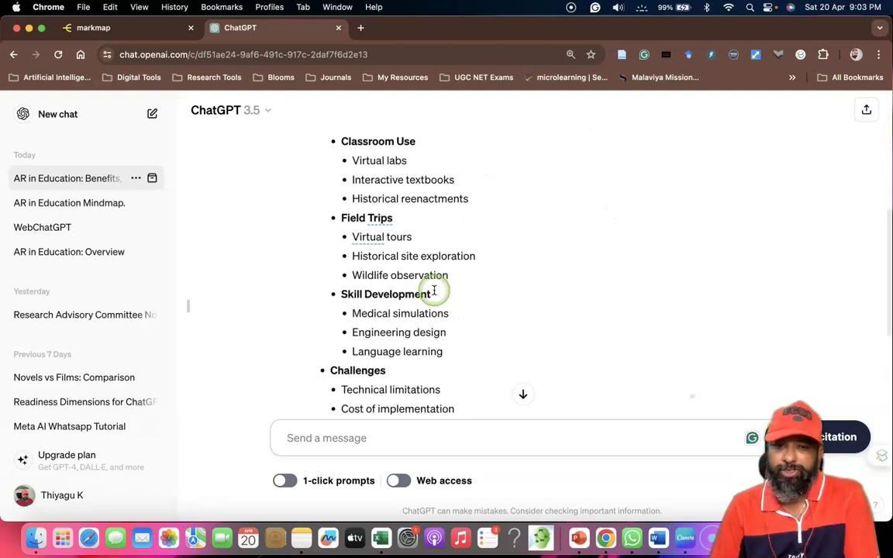
scroll(434, 291, down, 2)
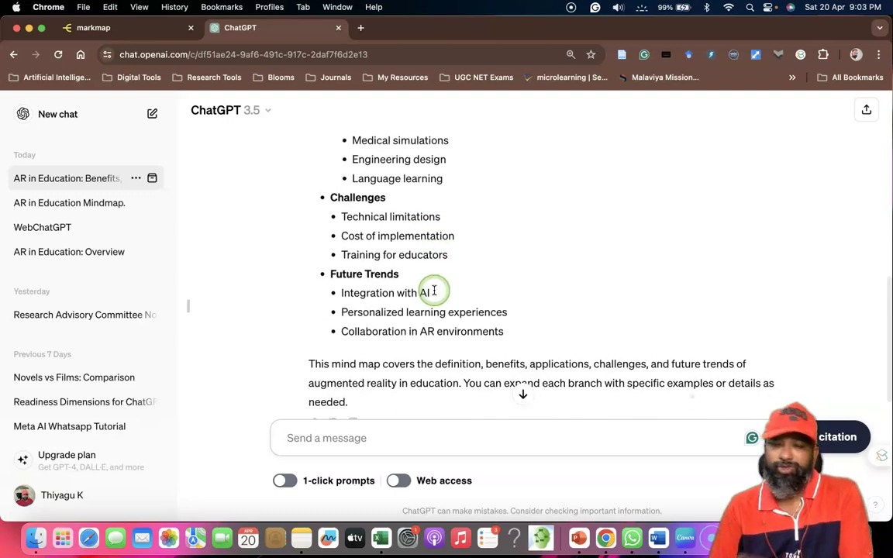
click(328, 437)
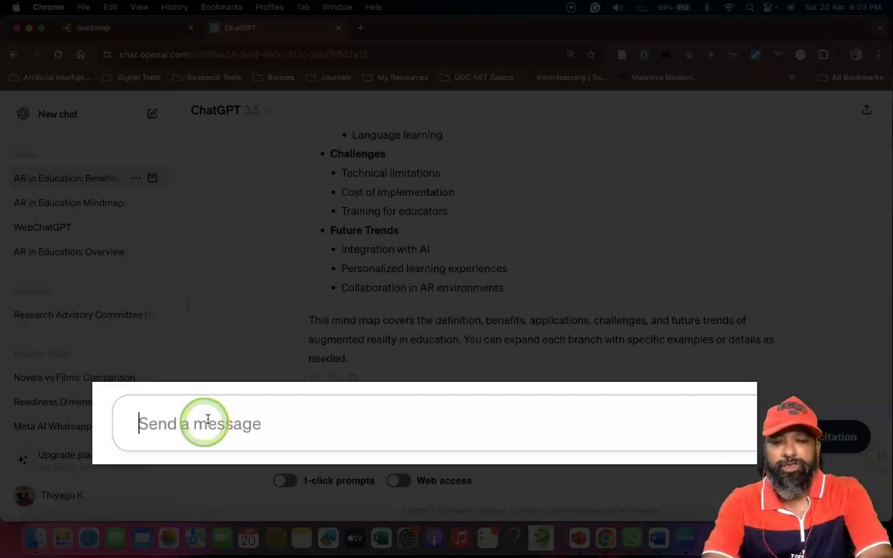
Ask ChatGPT to return the mind map in markmap format and review the code
text(P)
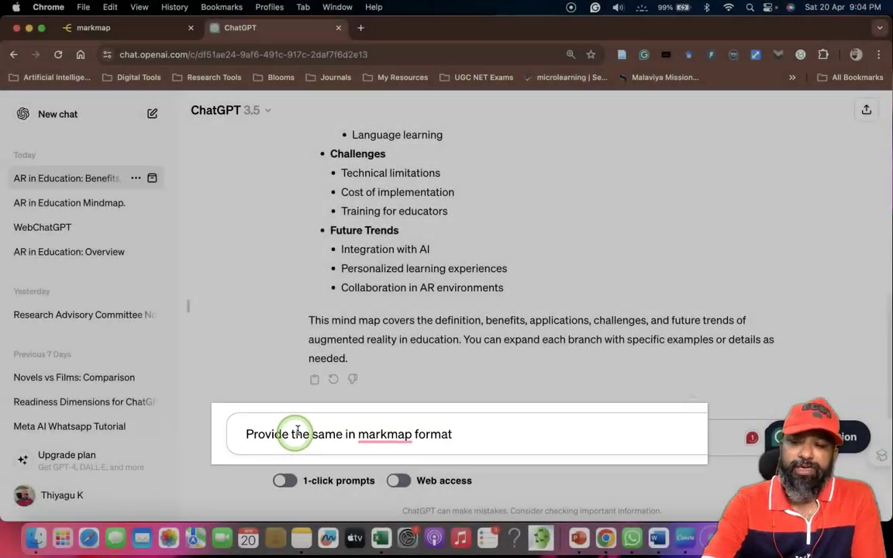
key(Return)
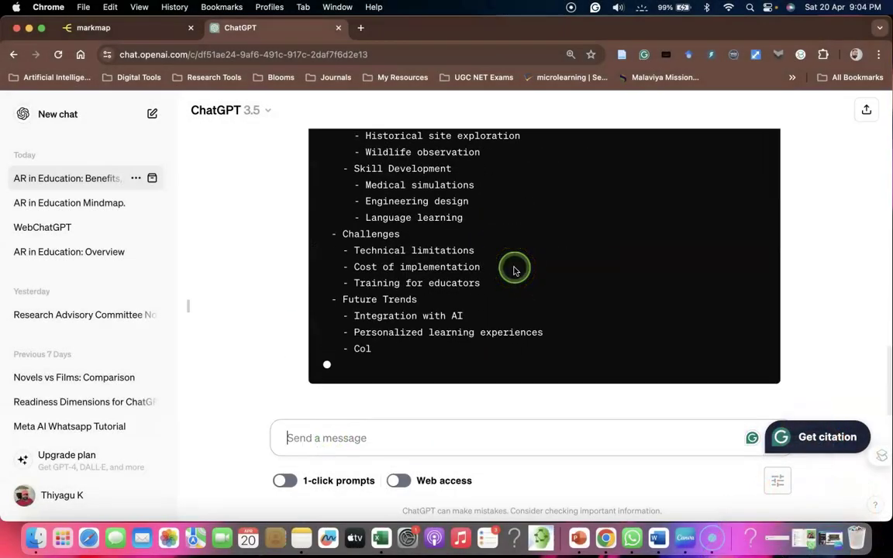
scroll(514, 270, up, 10)
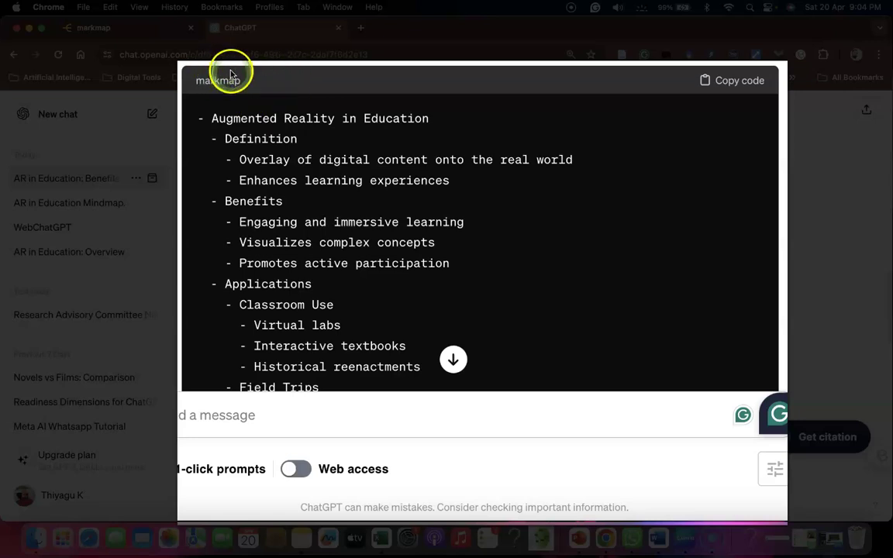
scroll(325, 170, down, 2)
scroll(323, 169, up, 6)
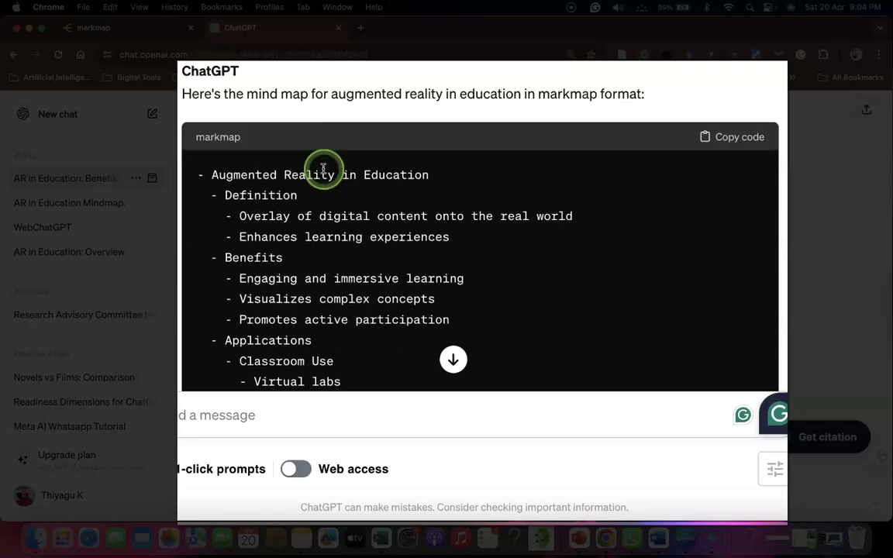
scroll(697, 240, down, 3)
scroll(698, 243, down, 3)
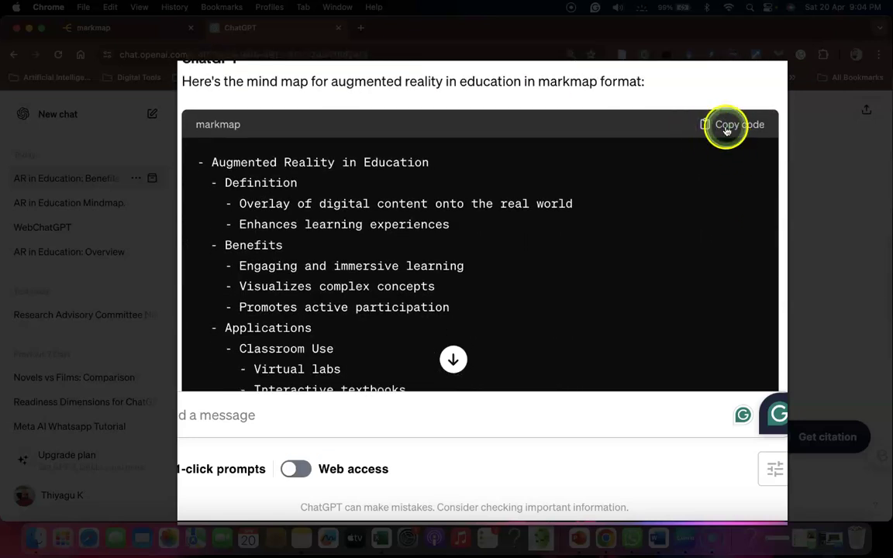
Copy the markmap code and go to the markmap.js.org site
click(728, 131)
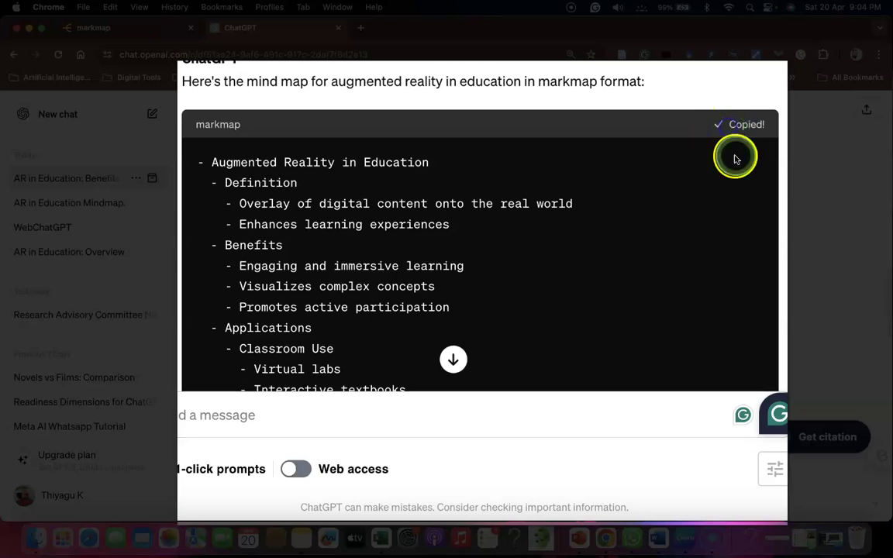
scroll(722, 165, down, 5)
scroll(721, 168, down, 3)
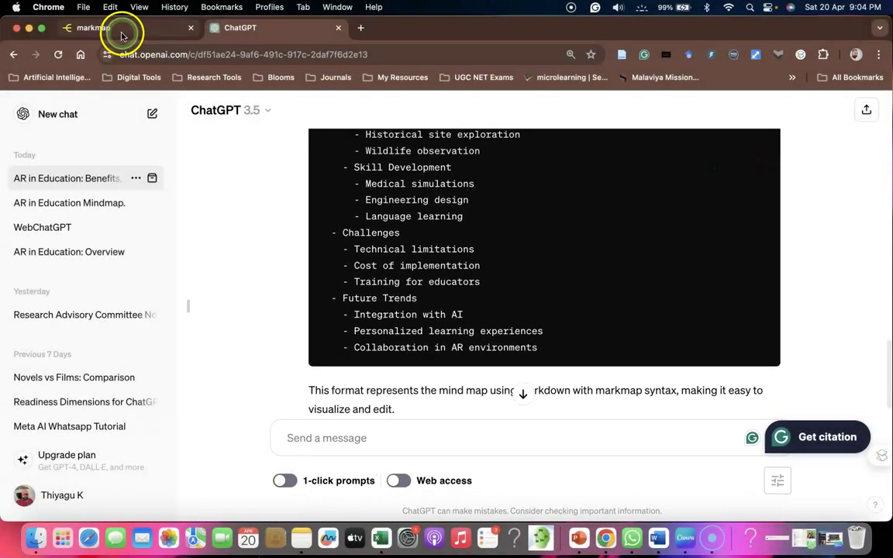
click(122, 34)
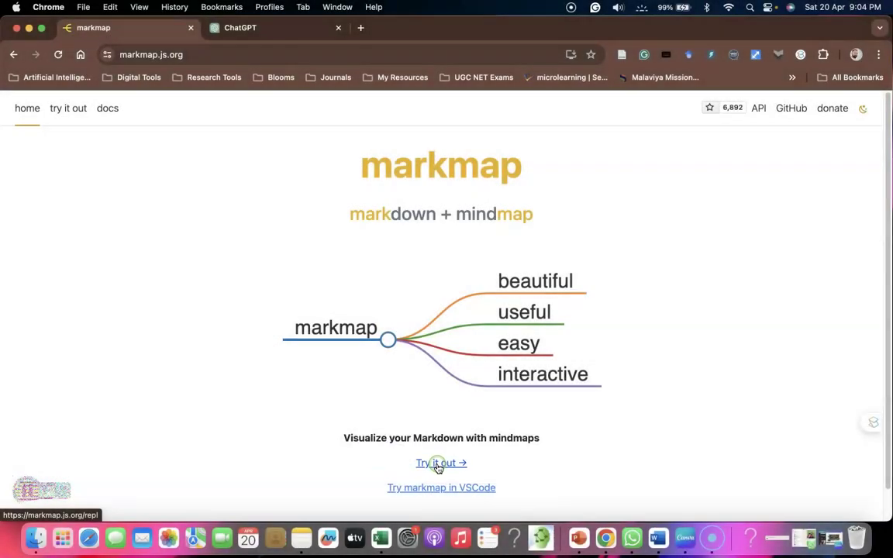
Open Markmap's Try it out editor and delete all its sample Markdown
click(438, 462)
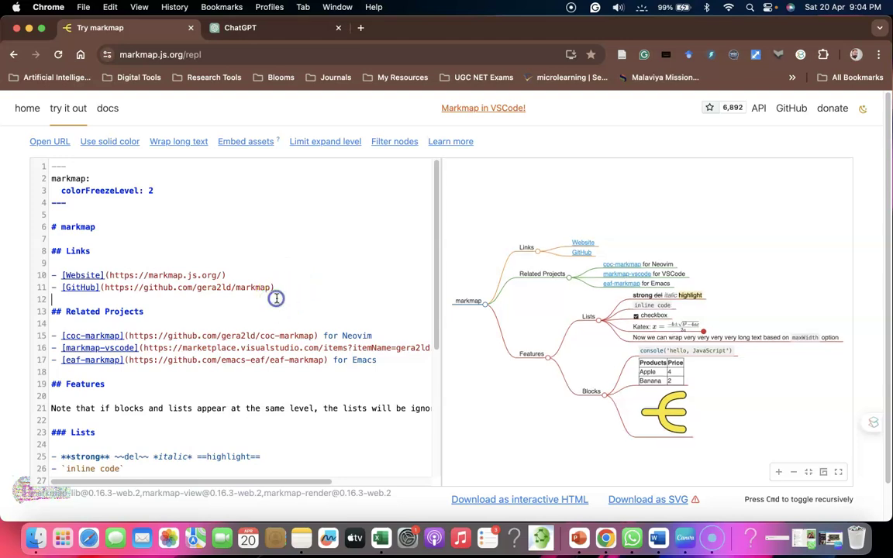
key(super+a)
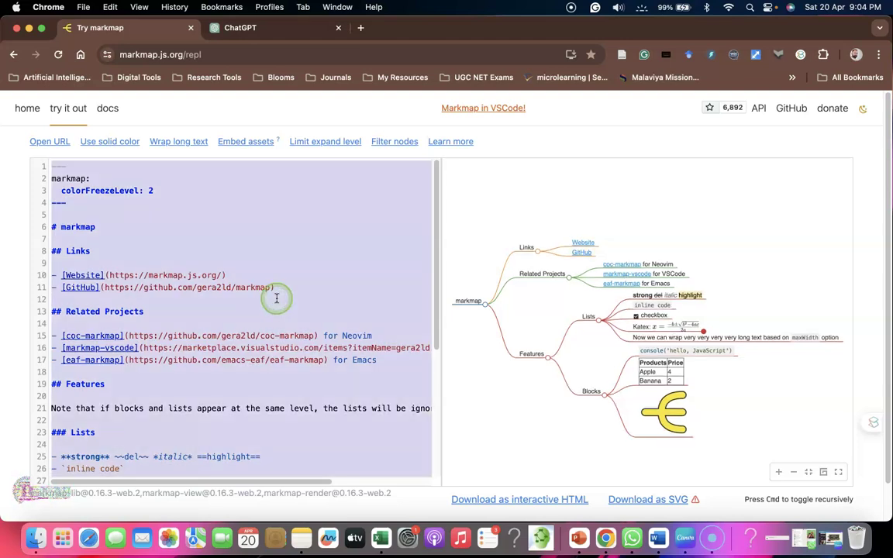
key(BackSpace)
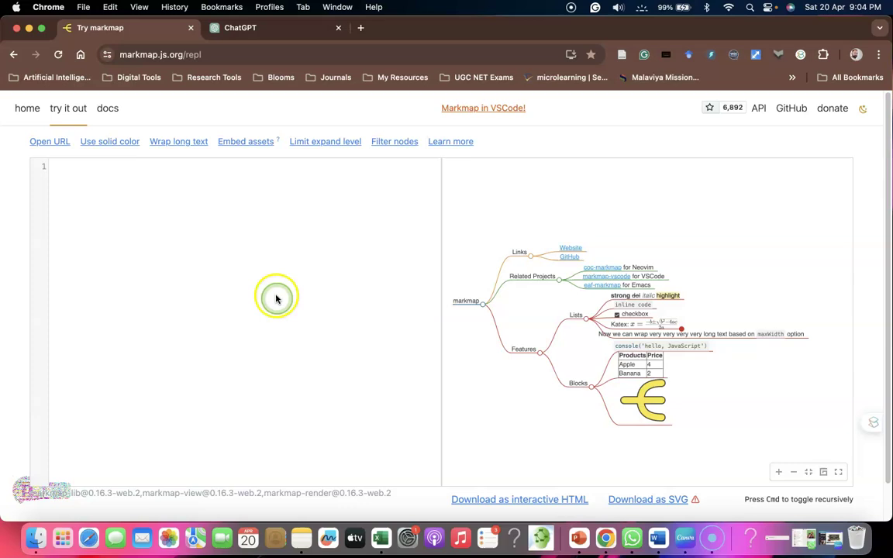
Copy the markmap code from ChatGPT and paste it into the empty Markmap editor
click(265, 29)
scroll(642, 223, up, 10)
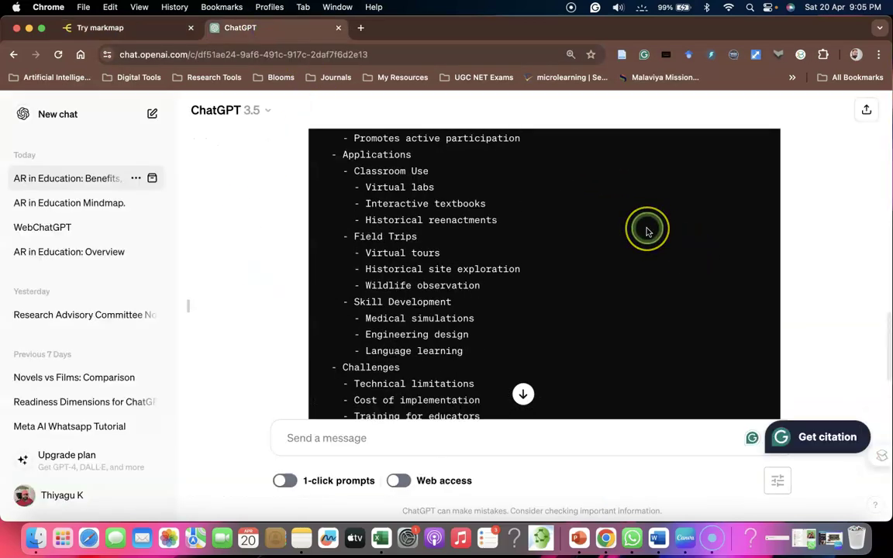
scroll(647, 231, down, 1)
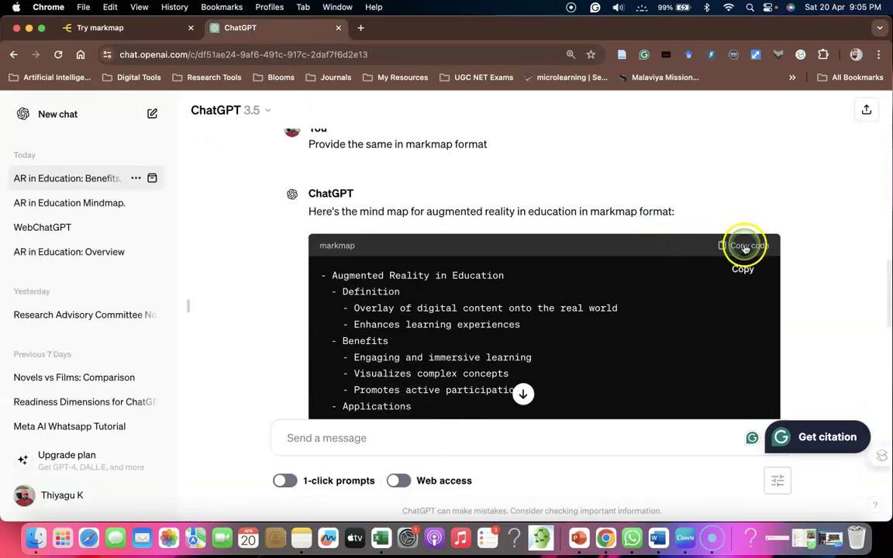
click(742, 245)
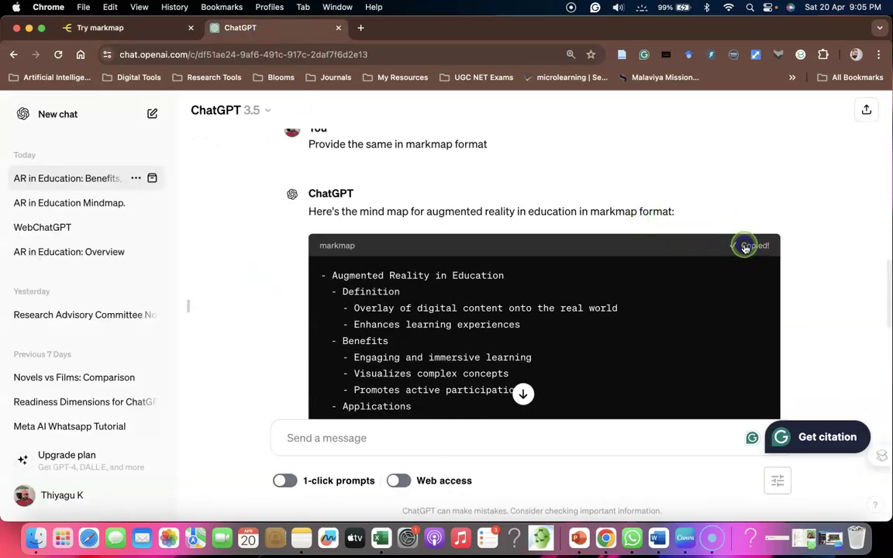
click(115, 28)
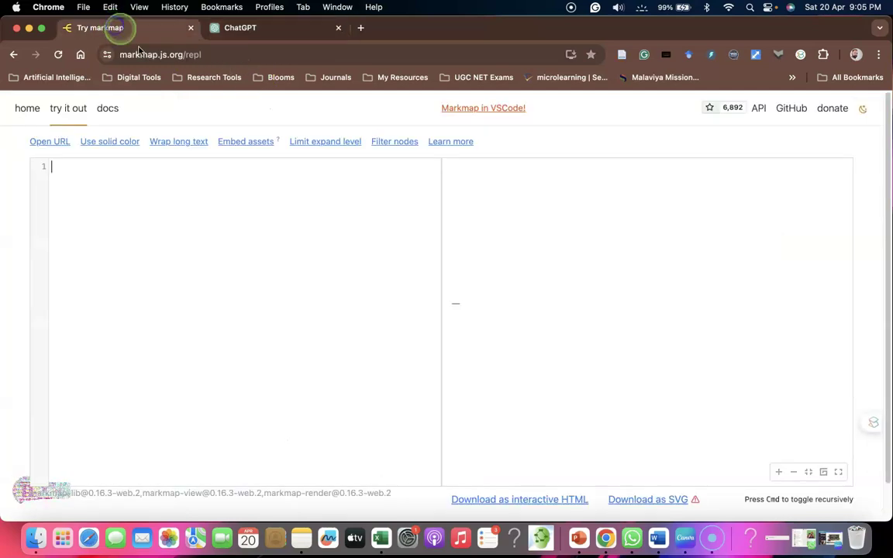
click(101, 191)
key(super+v)
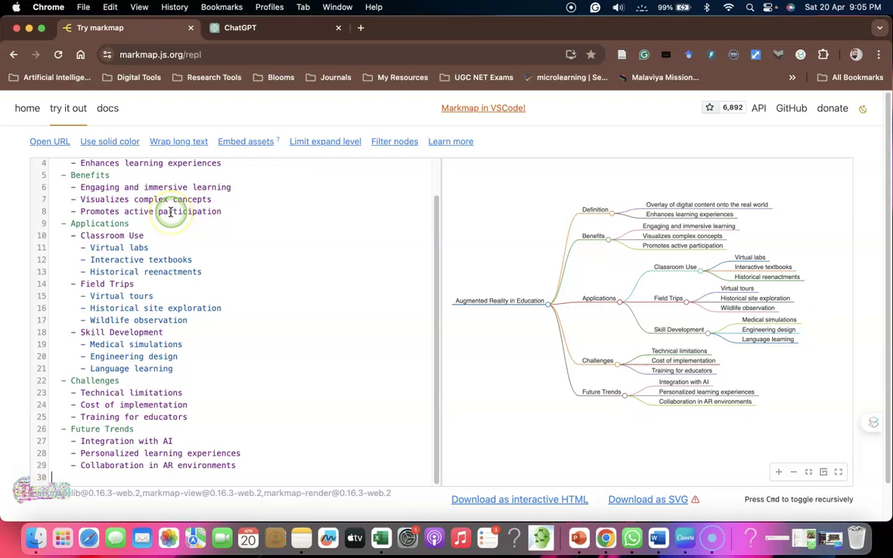
Click through several nodes of the rendered AR-in-education mind map to inspect its branches
click(667, 252)
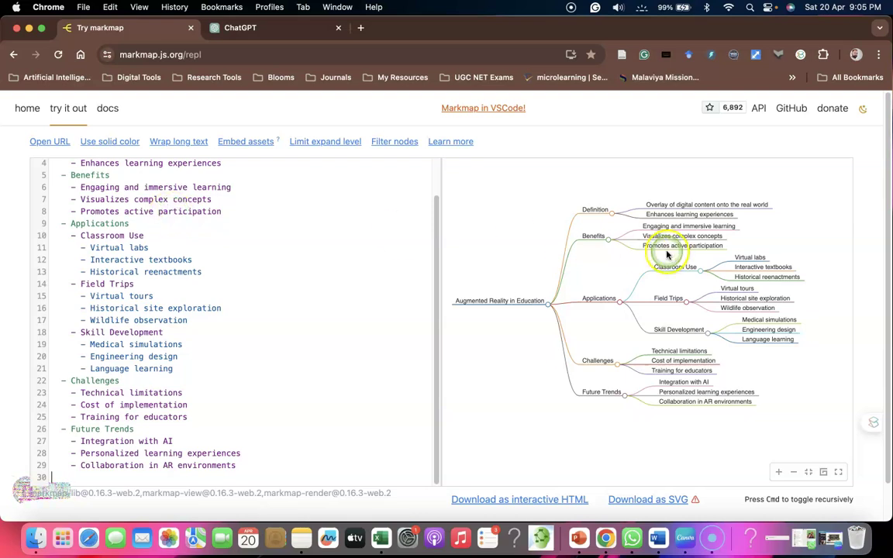
click(534, 207)
click(729, 433)
click(564, 379)
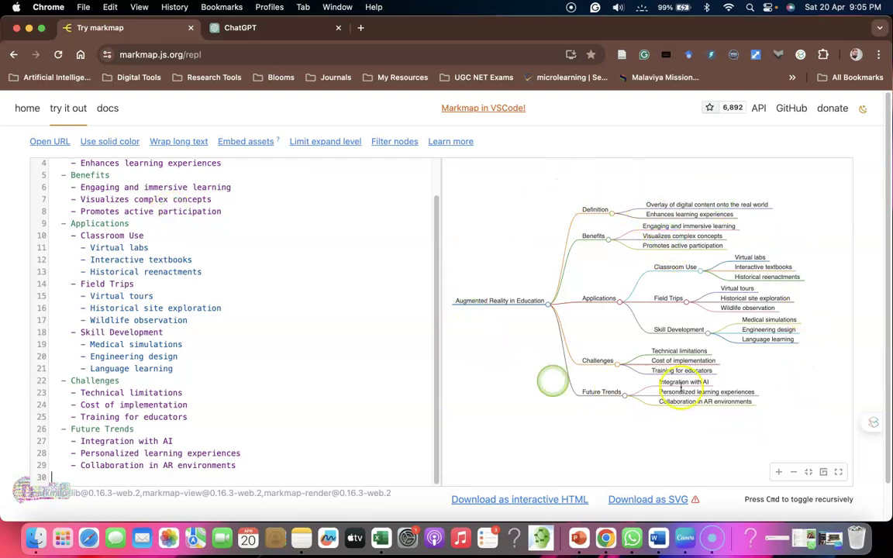
click(580, 189)
click(671, 370)
click(570, 187)
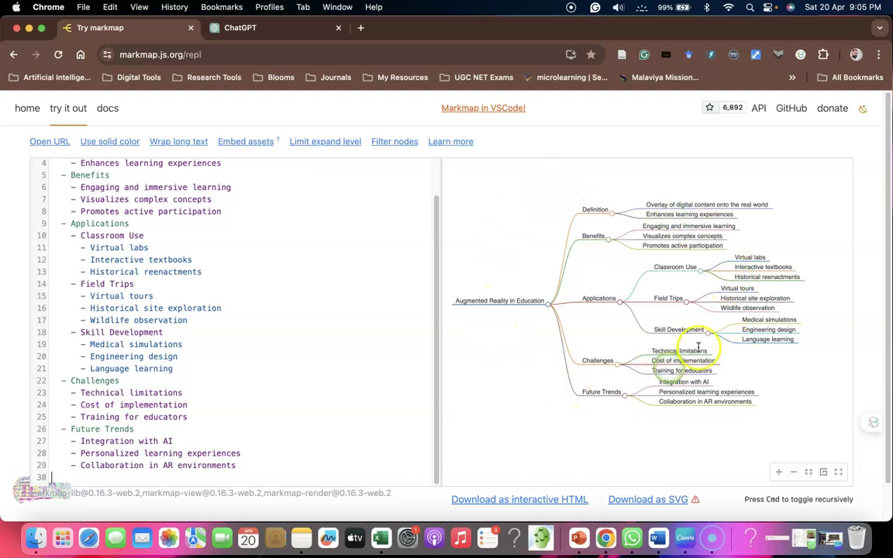
click(578, 175)
click(606, 309)
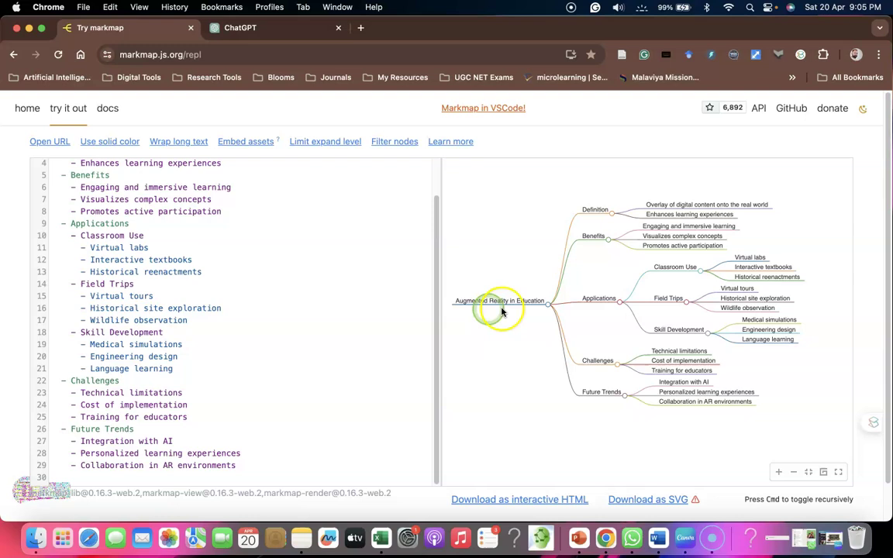
click(540, 310)
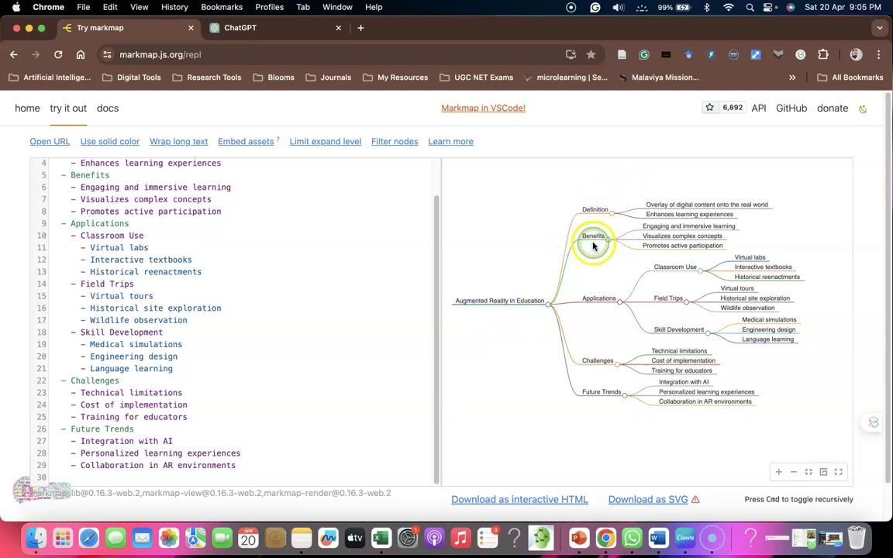
click(594, 300)
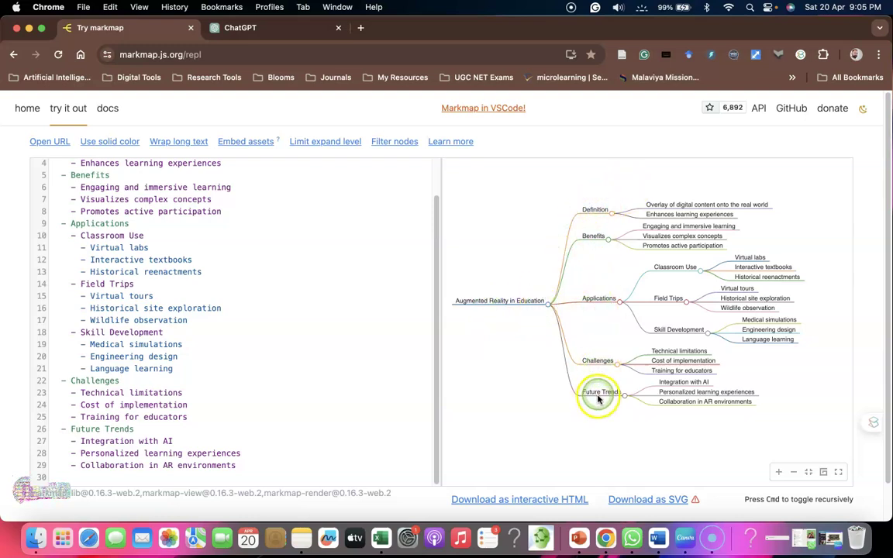
click(779, 472)
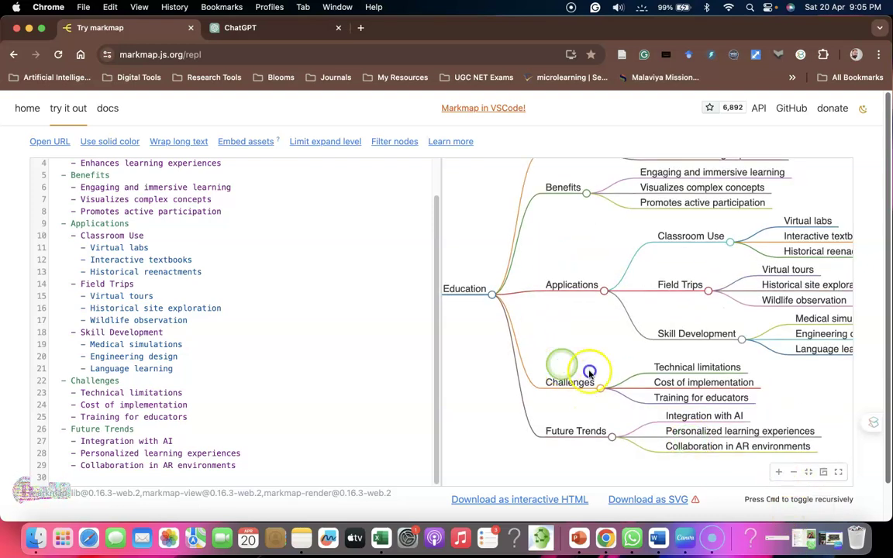
mouse_move(587, 370)
mouse_down()
mouse_move(735, 413)
mouse_move(591, 389)
mouse_up()
drag(755, 378, 613, 407)
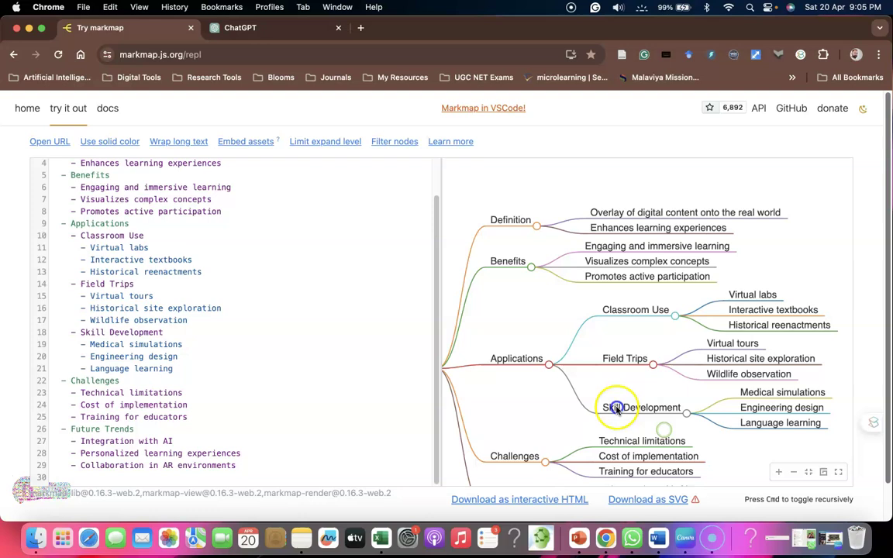
scroll(658, 393, down, 3)
scroll(669, 342, up, 2)
scroll(720, 403, left, 3)
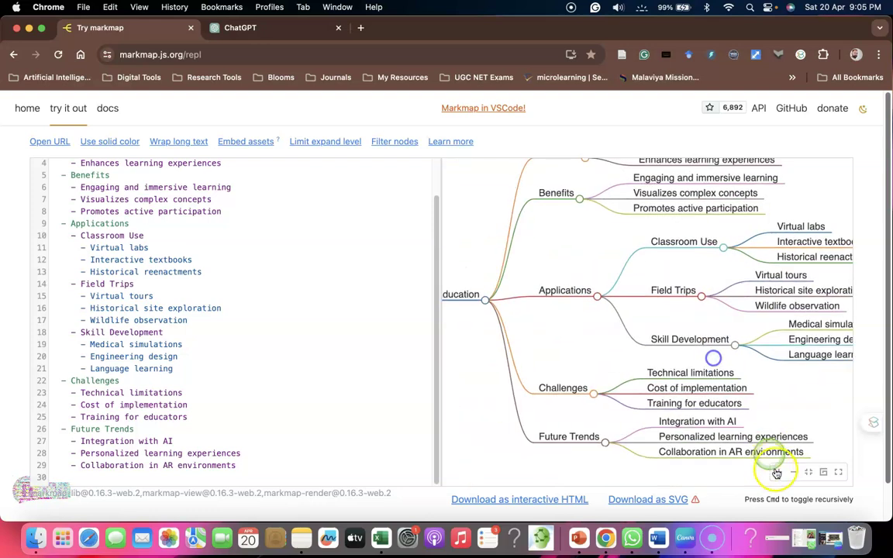
click(794, 474)
click(794, 474)
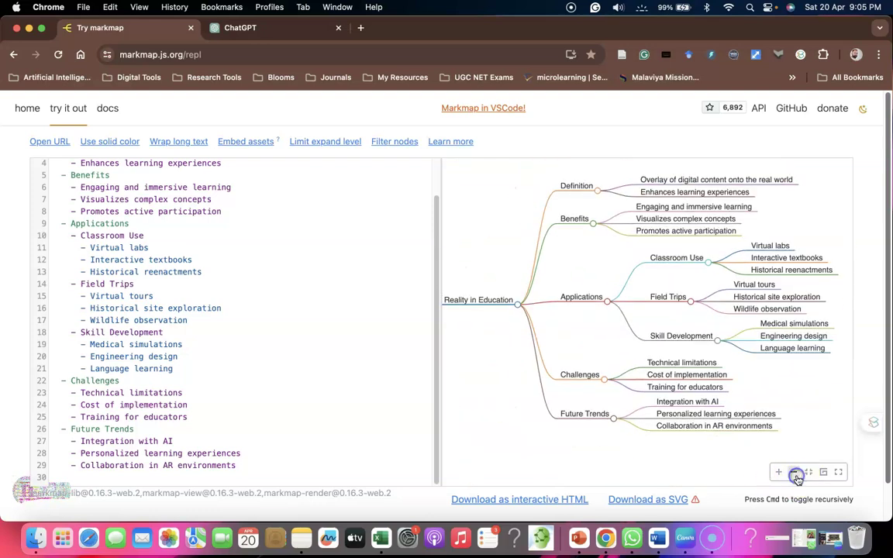
Download the mind map as markmap (4).svg and markmap (1).html, opening each file
click(650, 501)
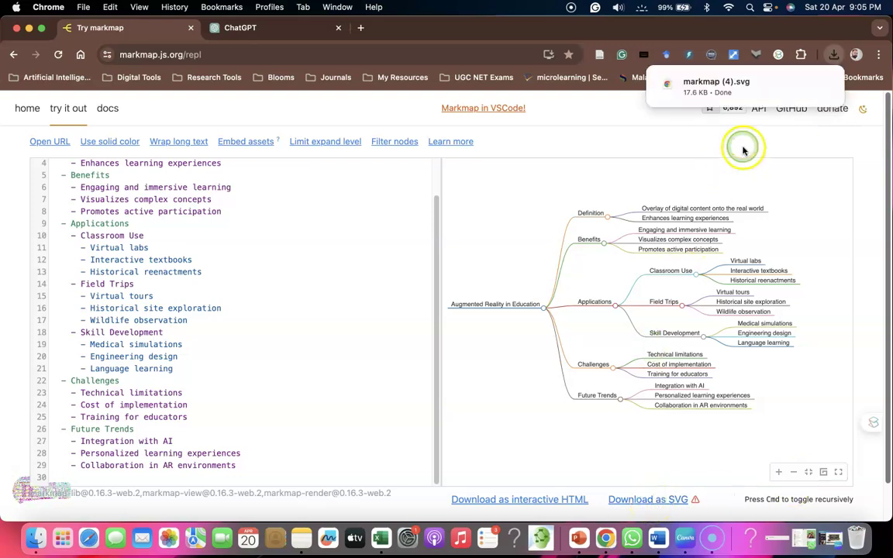
click(736, 86)
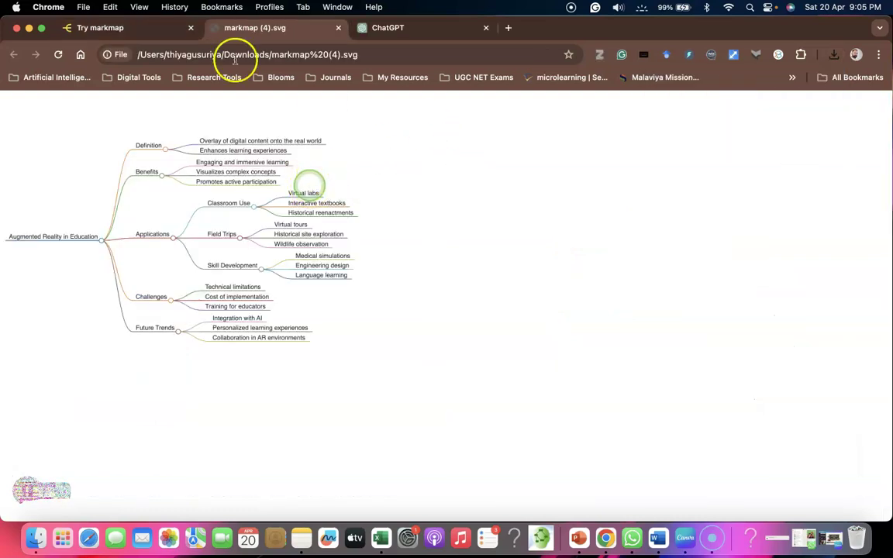
click(137, 31)
click(514, 501)
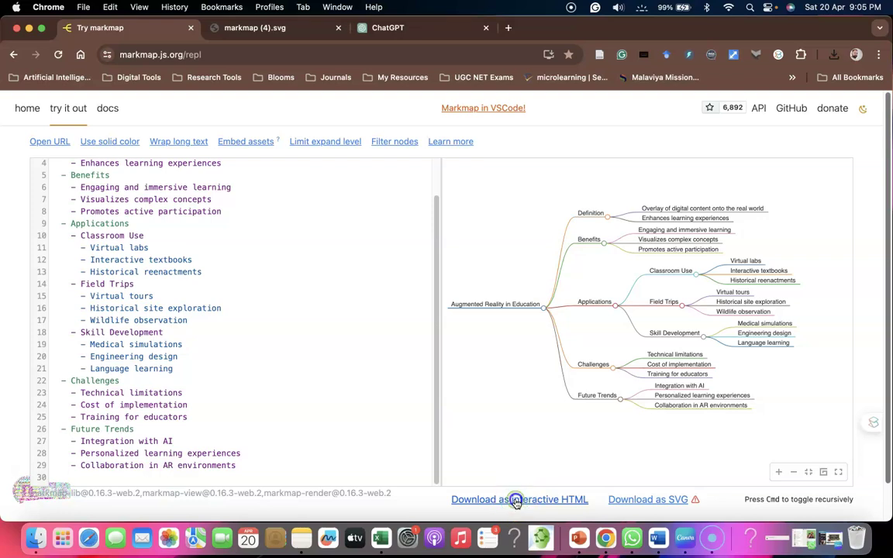
click(833, 55)
click(718, 113)
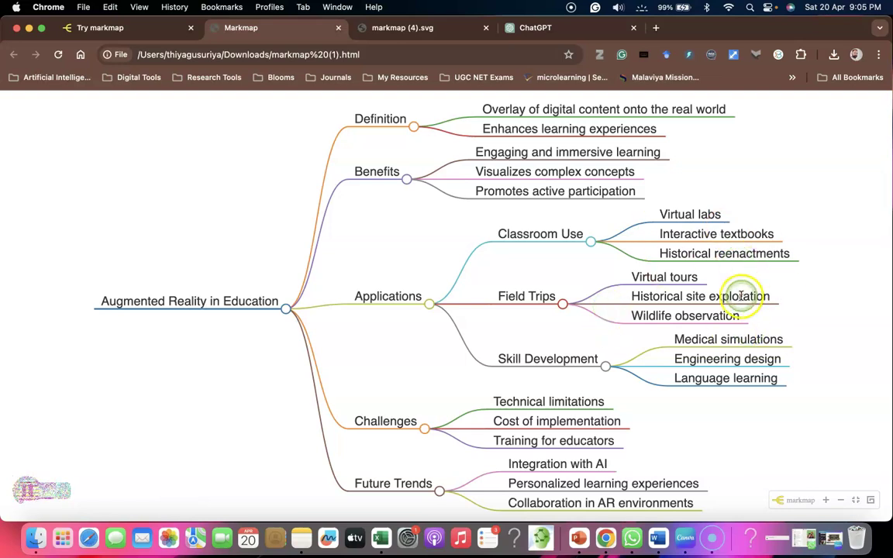
Fit the mind map to view and cancel the 'Your changes will be lost!' warning
click(144, 30)
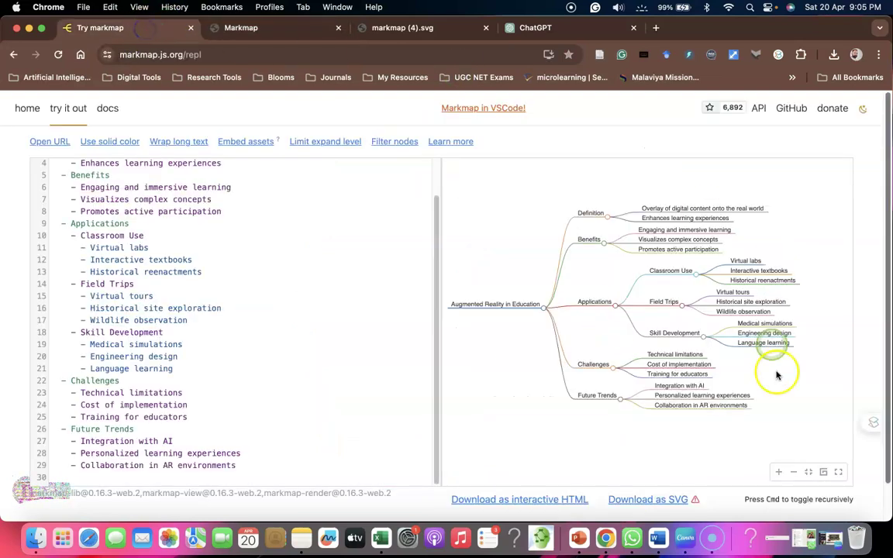
click(809, 474)
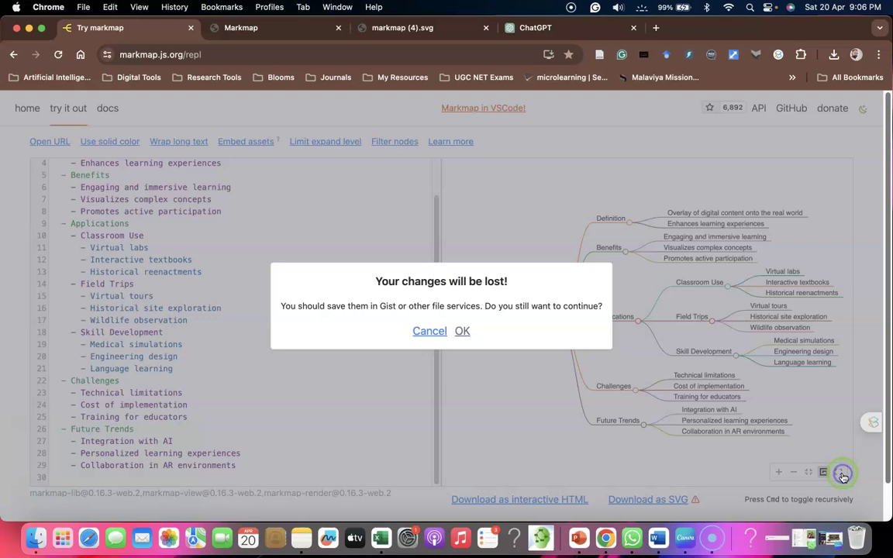
click(429, 331)
scroll(512, 313, down, 3)
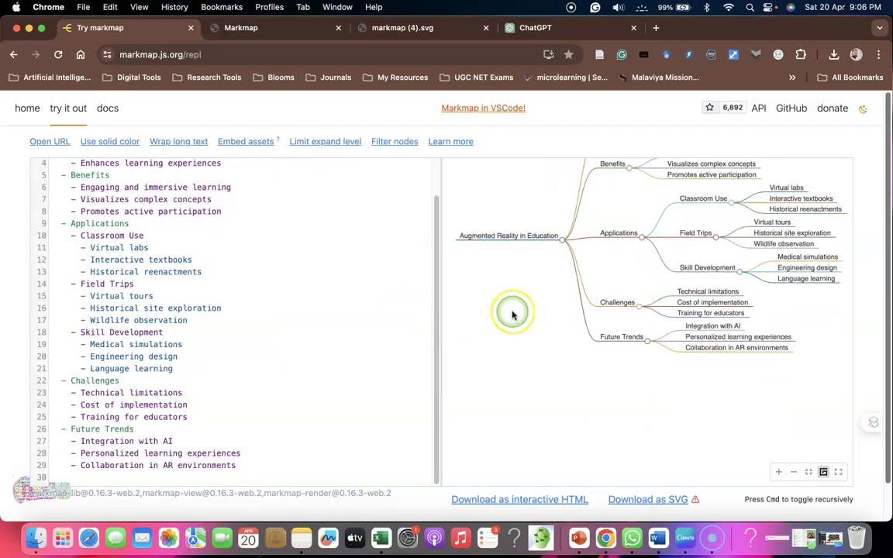